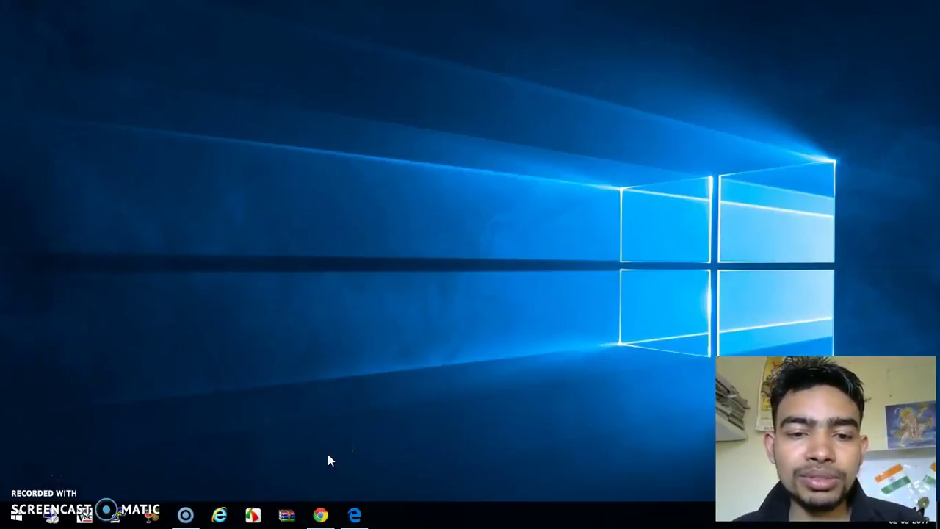
Open the Dropbox sign-up form and fill in the suggested first and last name.
{"action": "left_click", "coordinate": [353, 514]}
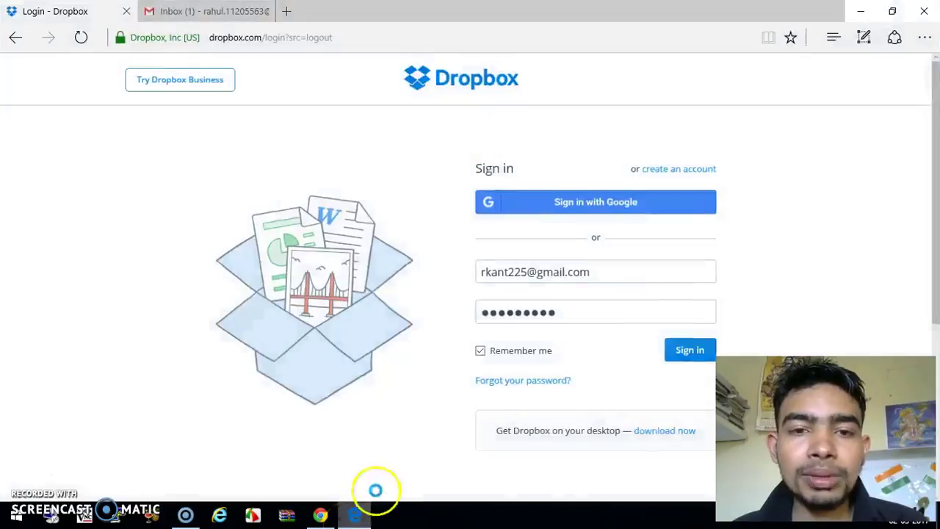
{"action": "left_click", "coordinate": [678, 169]}
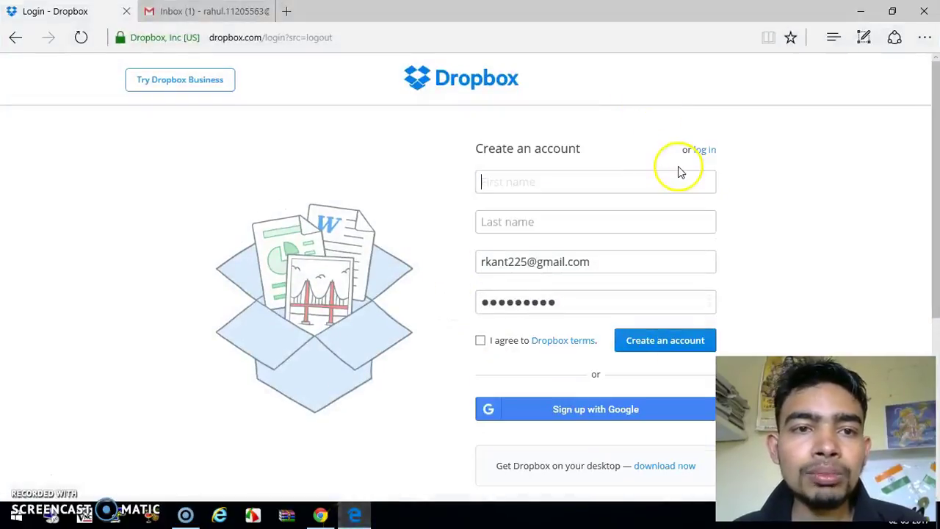
{"action": "left_click", "coordinate": [544, 183]}
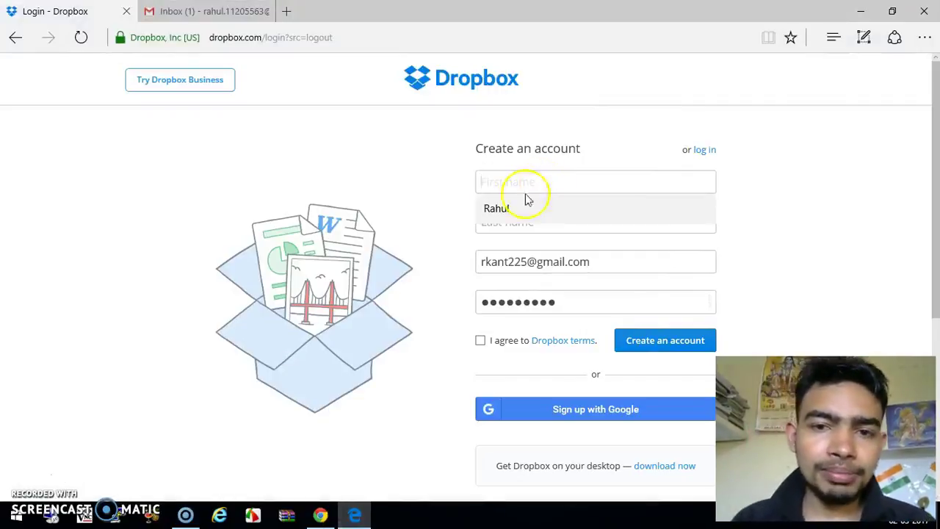
{"action": "left_click", "coordinate": [504, 206]}
{"action": "left_click", "coordinate": [504, 226]}
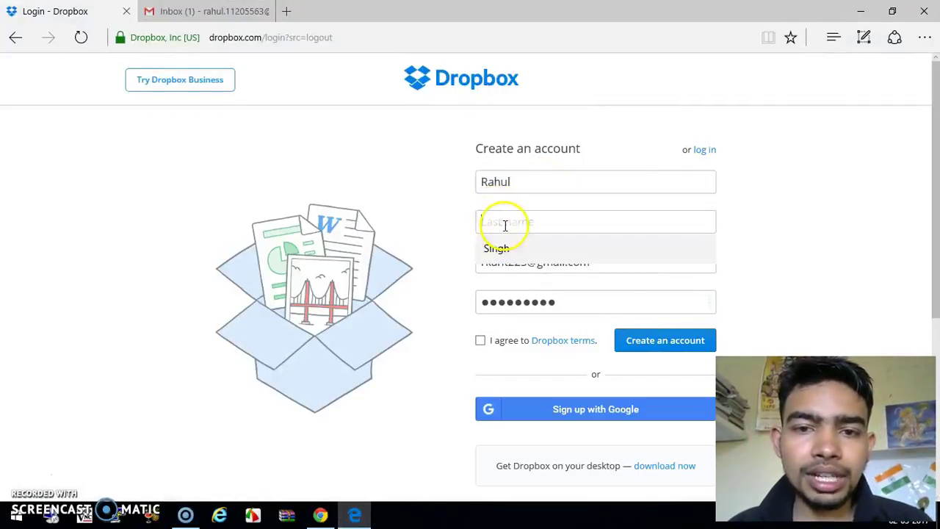
{"action": "left_click", "coordinate": [503, 247]}
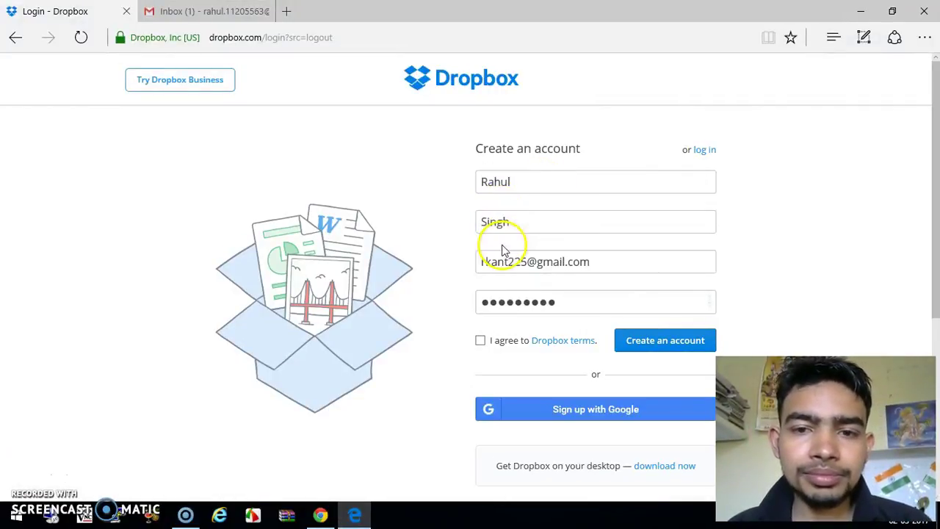
Replace the username part of the email address and enter a new account password.
{"action": "left_click", "coordinate": [612, 266]}
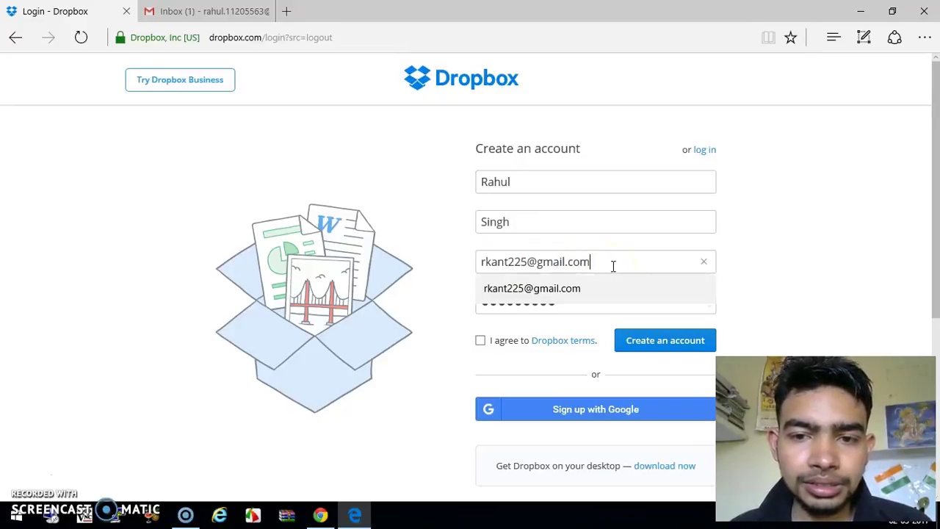
{"action": "key", "text": "Left"}
{"action": "key", "text": "Left"}
{"action": "key", "text": "Left"}
{"action": "key", "text": "Left"}
{"action": "key", "text": "Left"}
{"action": "key", "text": "Left"}
{"action": "key", "text": "Left"}
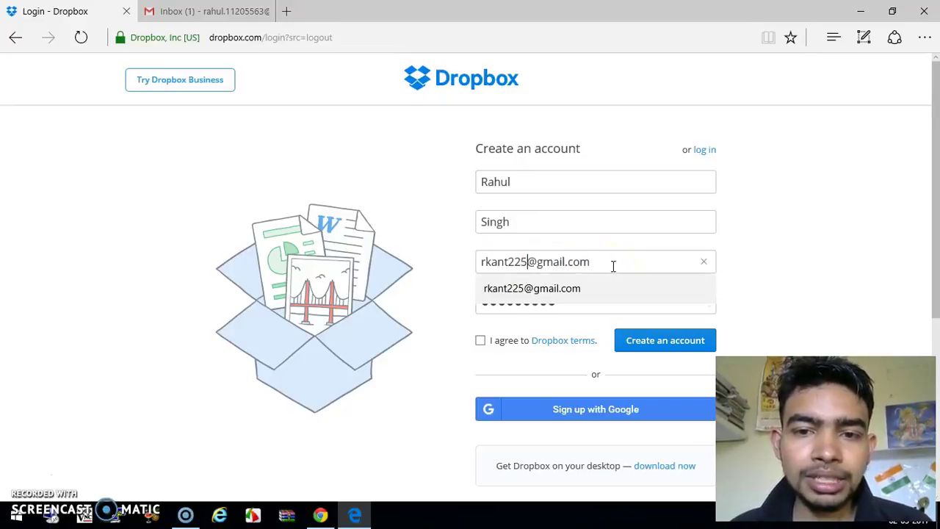
{"action": "key", "text": "BackSpace"}
{"action": "key", "text": "BackSpace"}
{"action": "key", "text": "BackSpace"}
{"action": "key", "text": "BackSpace"}
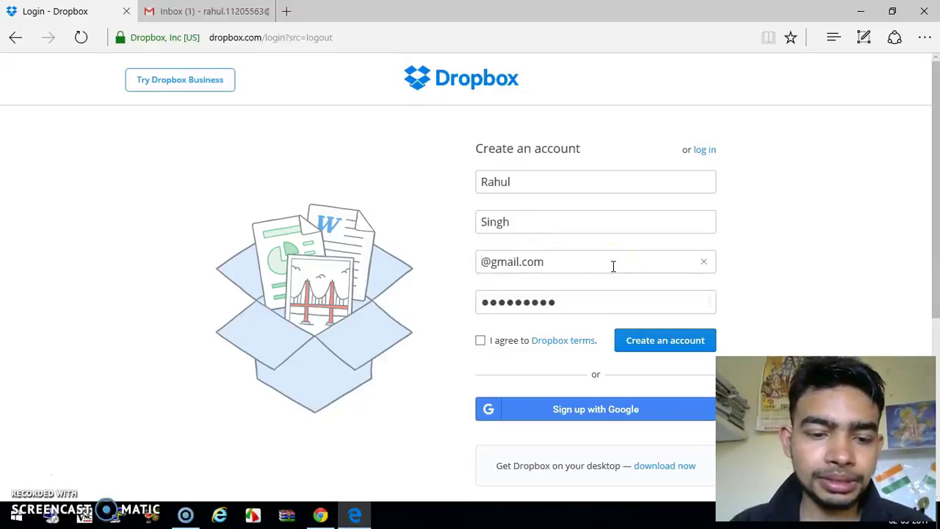
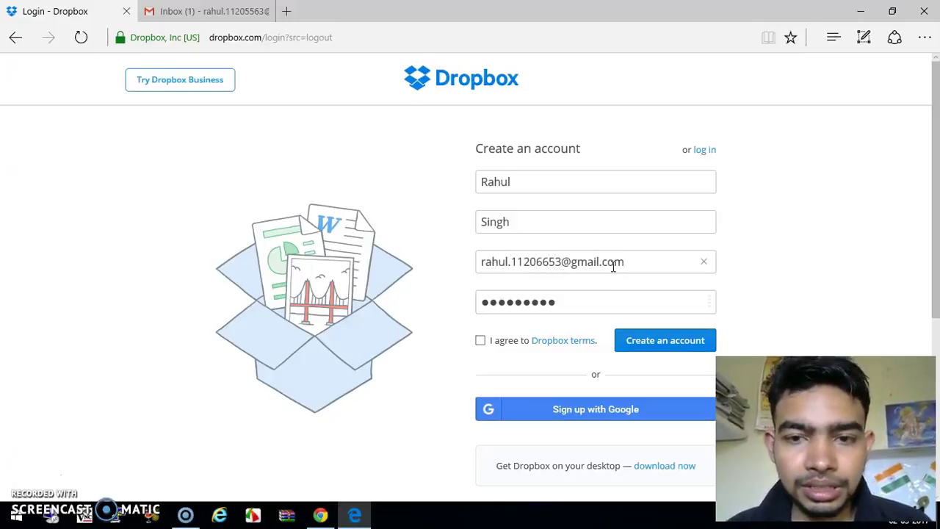
{"action": "left_click", "coordinate": [576, 303]}
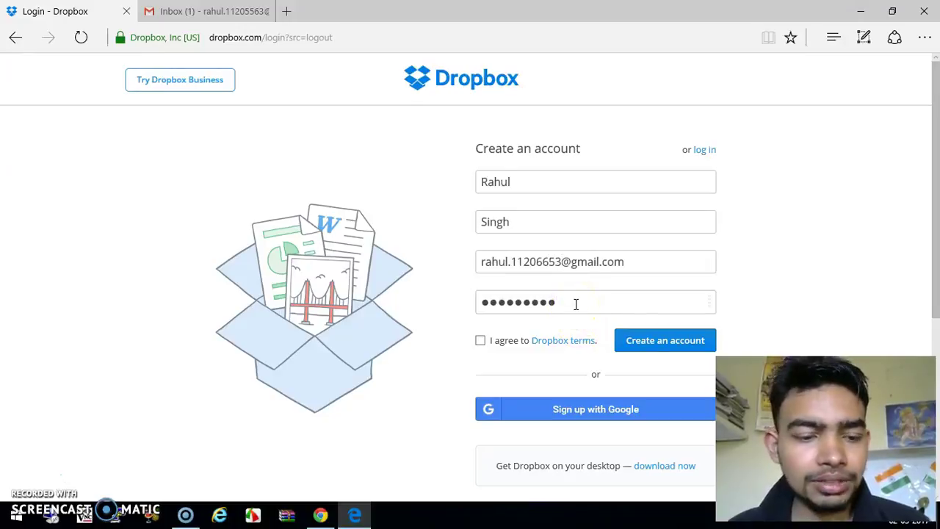
{"action": "key", "text": "ctrl+a"}
{"action": "key", "text": "BackSpace"}
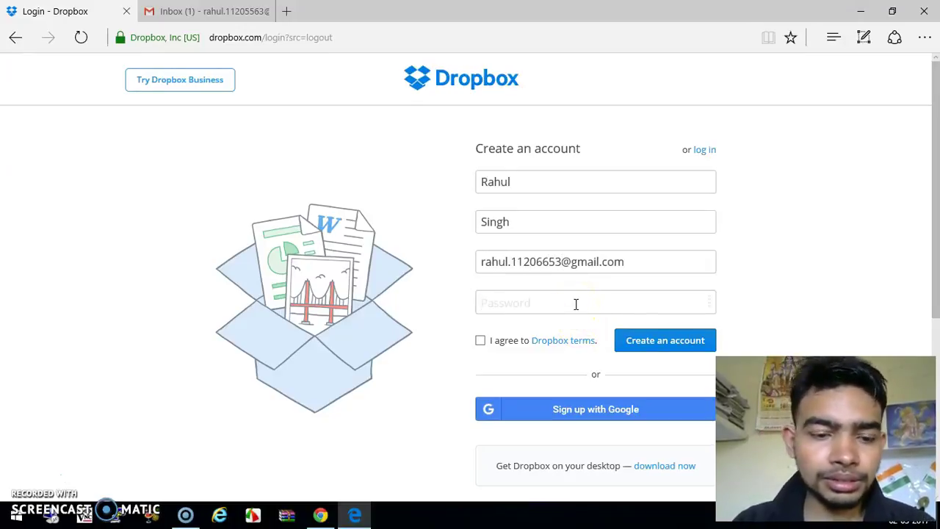
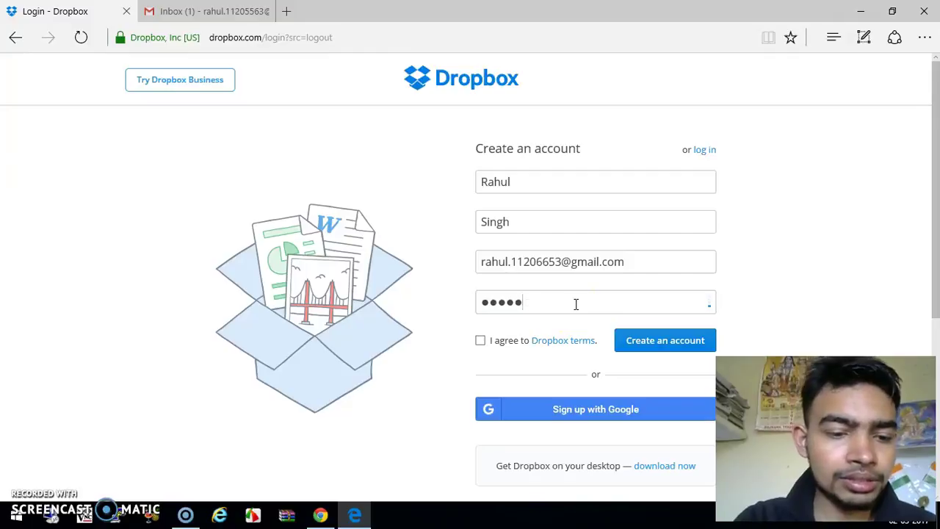
Agree to the Dropbox terms, submit the new account, and dismiss the save-password offer.
{"action": "left_click", "coordinate": [487, 341]}
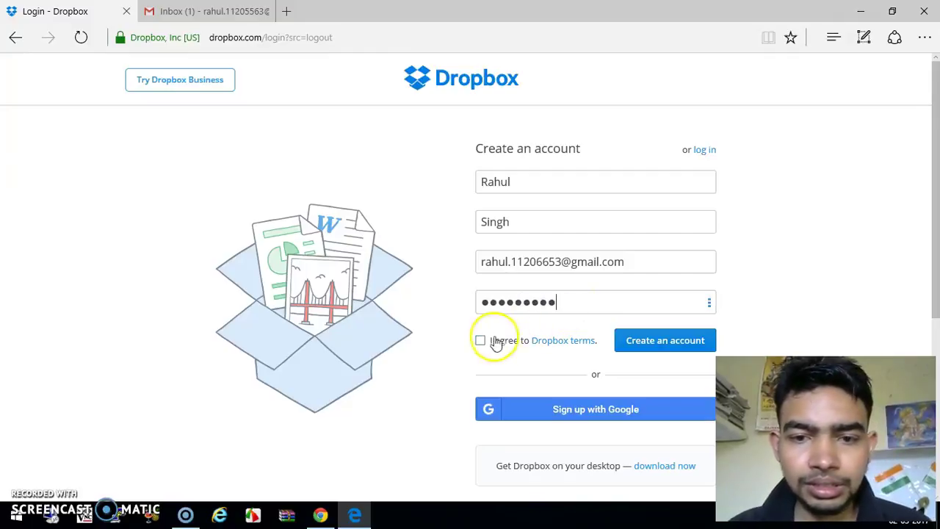
{"action": "left_click", "coordinate": [664, 341]}
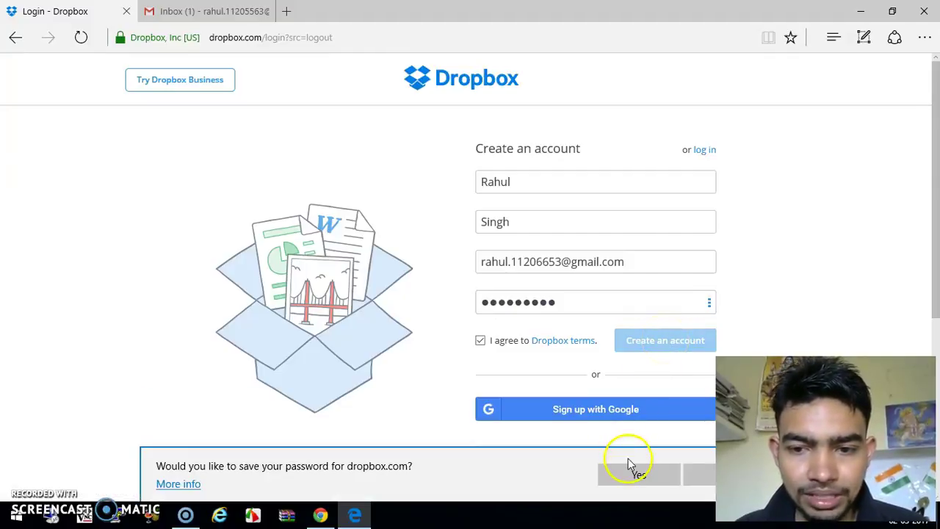
{"action": "left_click", "coordinate": [680, 475]}
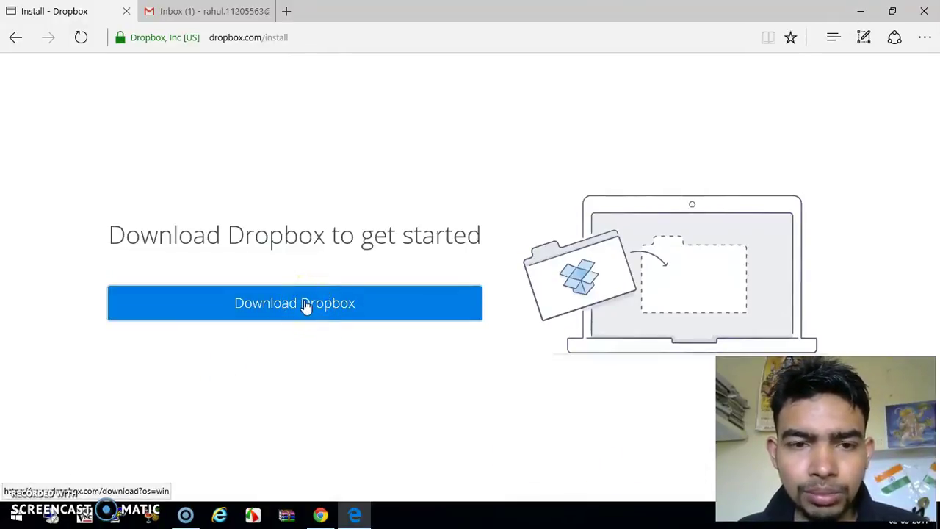
Start the Dropbox desktop installer download, then load the main dropbox.com page.
{"action": "left_click", "coordinate": [306, 307]}
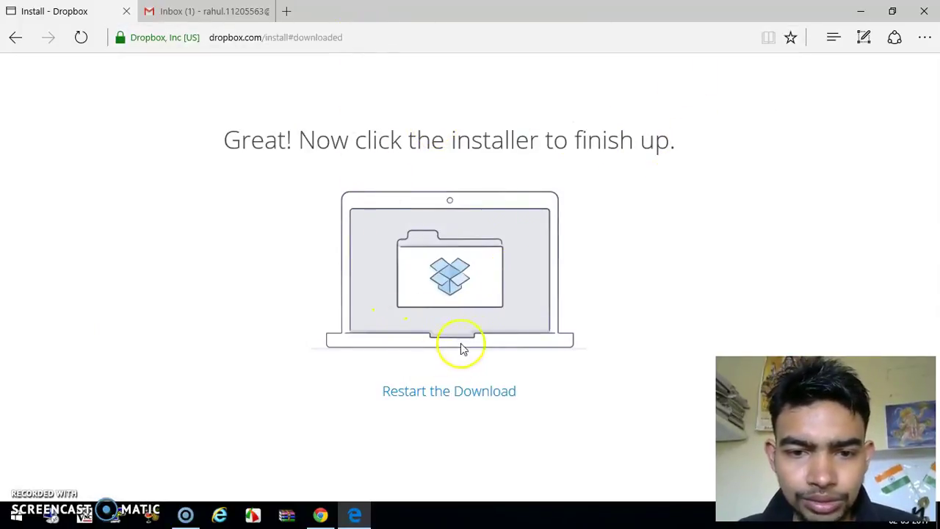
{"action": "left_click", "coordinate": [361, 36]}
{"action": "key", "text": "BackSpace"}
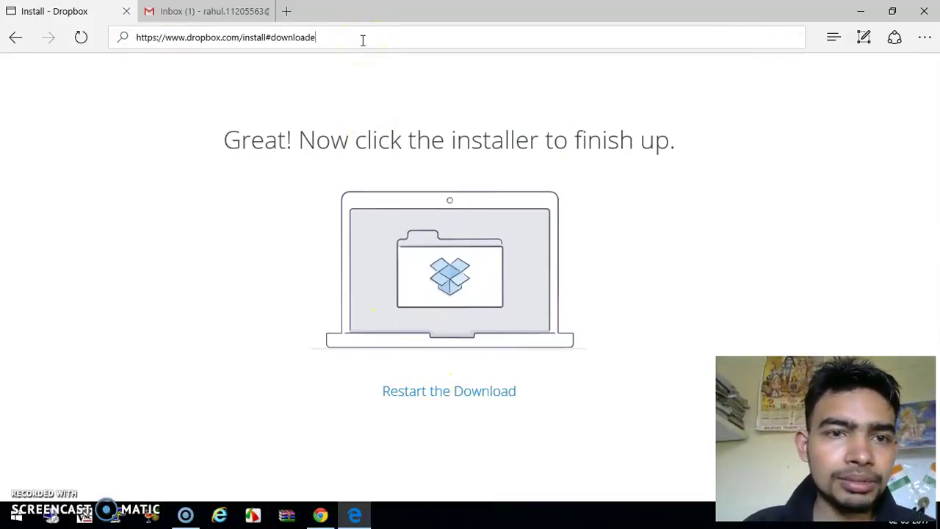
{"action": "key", "text": "BackSpace"}
{"action": "key", "text": "BackSpace"}
{"action": "key", "text": "BackSpace"}
{"action": "key", "text": "BackSpace"}
{"action": "key", "text": "BackSpace"}
{"action": "key", "text": "BackSpace"}
{"action": "key", "text": "BackSpace"}
{"action": "key", "text": "BackSpace"}
{"action": "key", "text": "BackSpace"}
{"action": "key", "text": "BackSpace"}
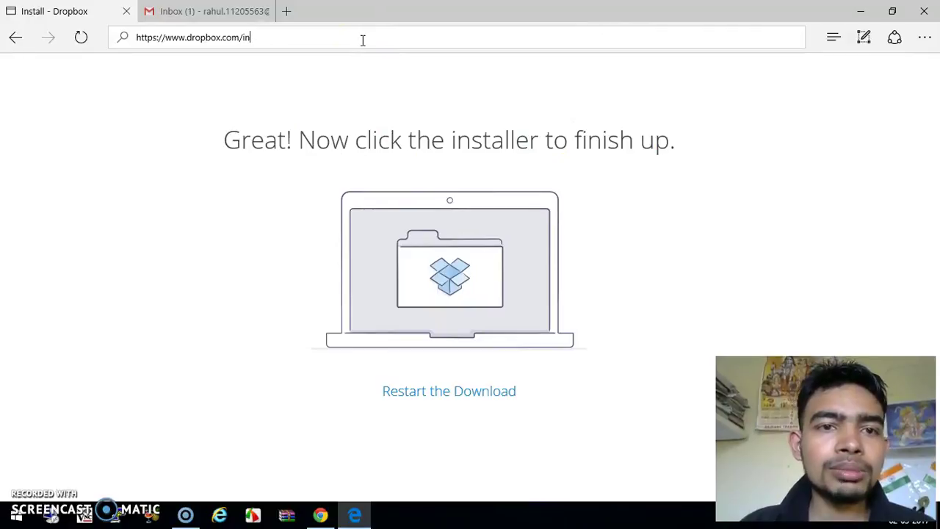
{"action": "key", "text": "BackSpace"}
{"action": "key", "text": "Return"}
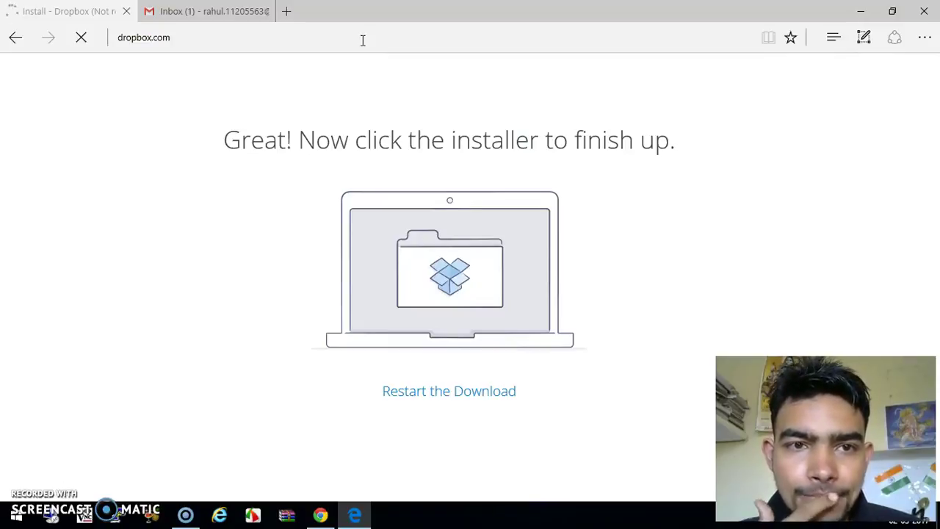
Refresh the Gmail inbox twice for new mail, then return to the Dropbox home page.
{"action": "left_click", "coordinate": [357, 37]}
{"action": "mouse_move", "coordinate": [208, 11]}
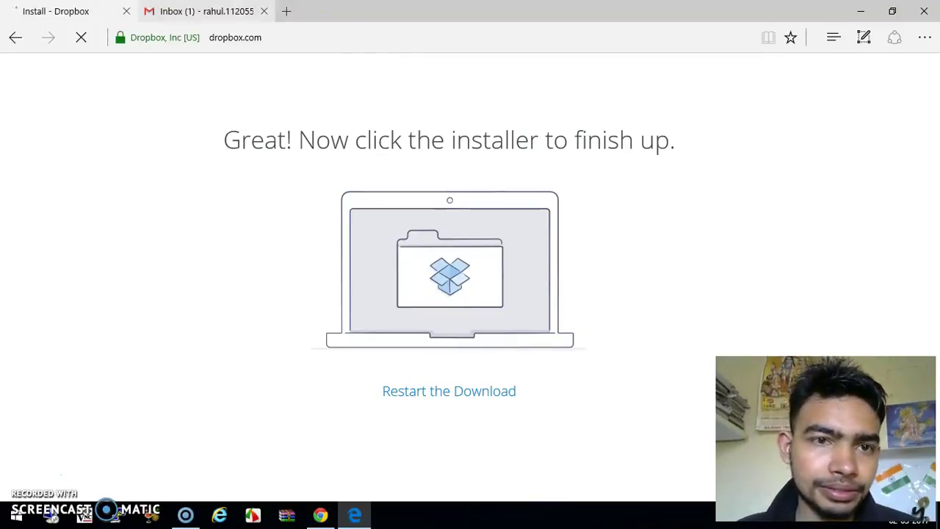
{"action": "left_click", "coordinate": [209, 16]}
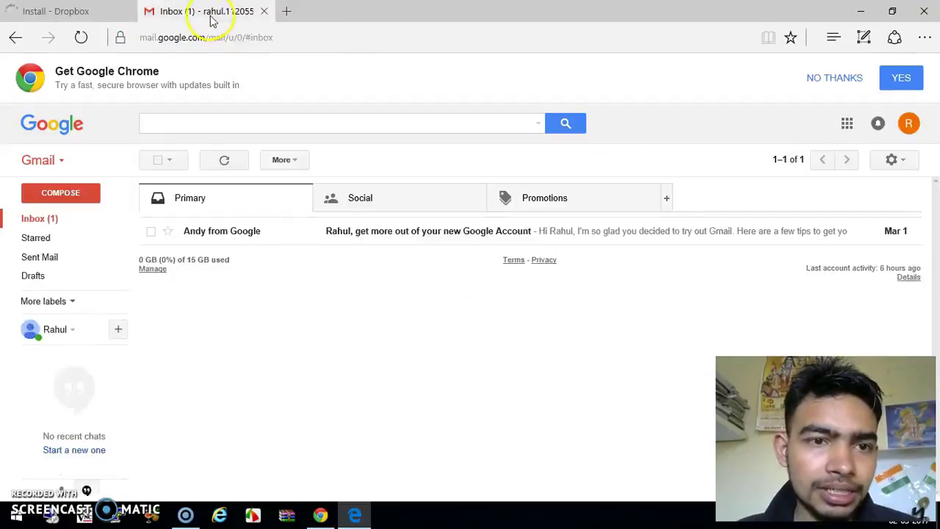
{"action": "left_click", "coordinate": [51, 219]}
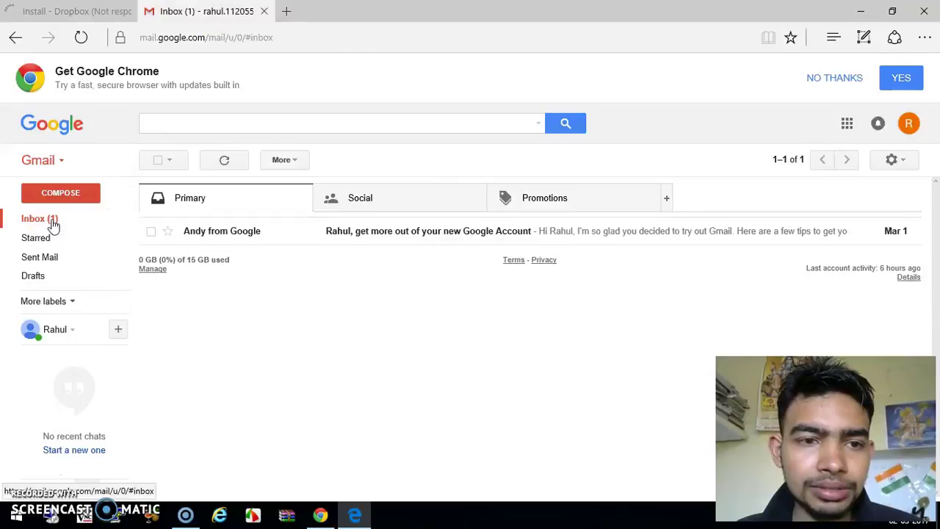
{"action": "left_click", "coordinate": [49, 220]}
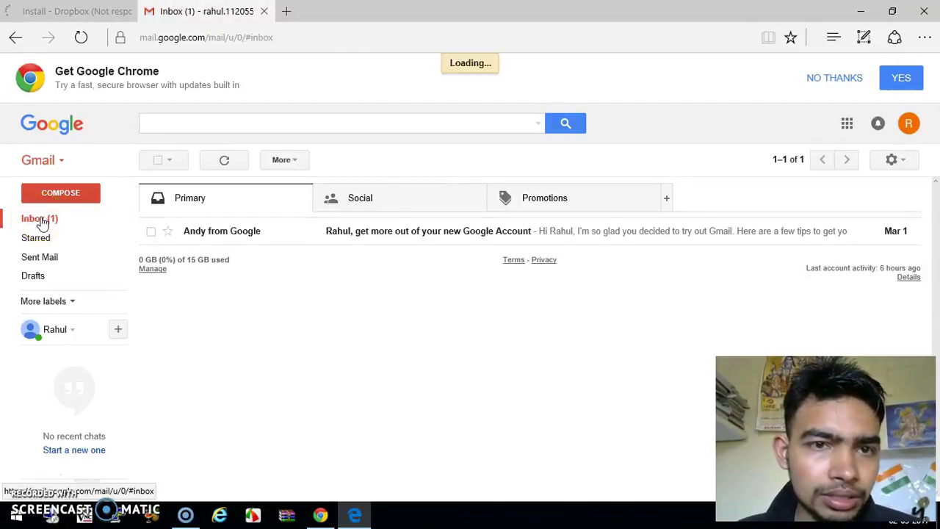
{"action": "left_click", "coordinate": [73, 11]}
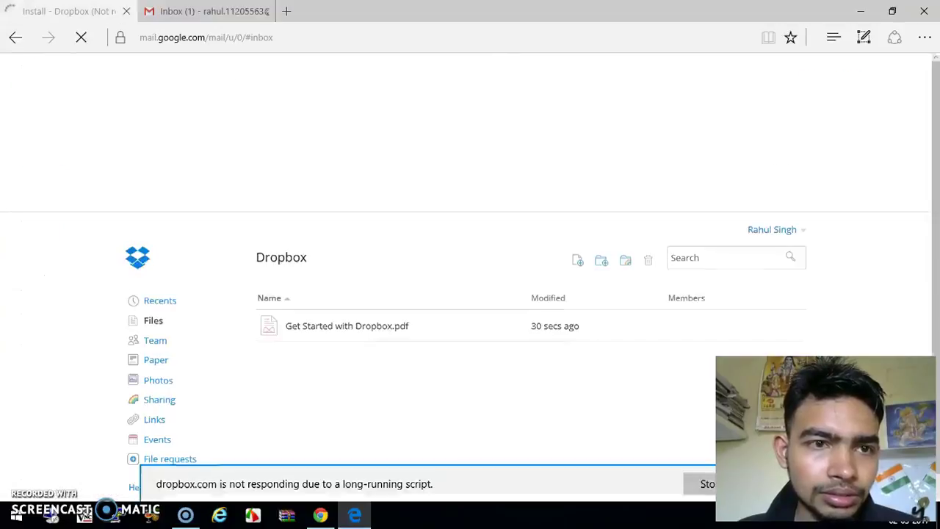
{"action": "left_click", "coordinate": [252, 172]}
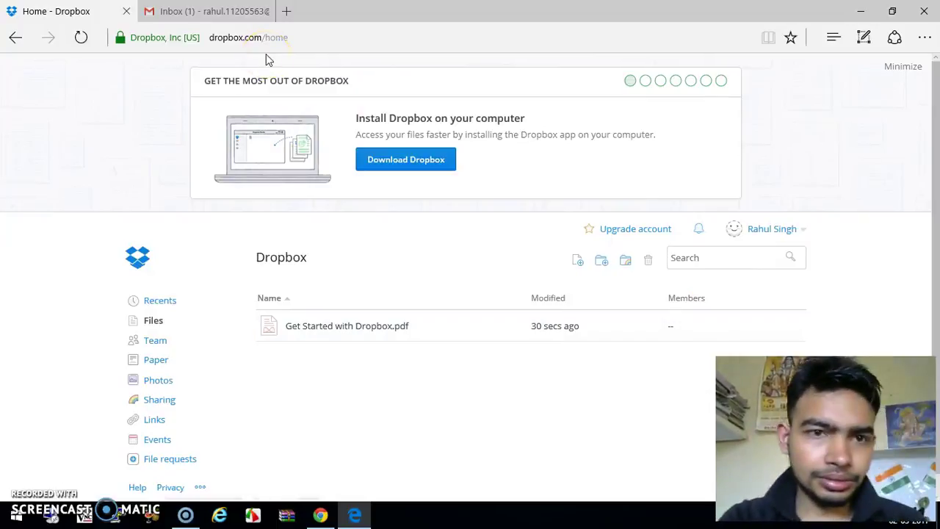
Change the address from dropbox.com/home to dropbox.com/developers/apps/create and load it.
{"action": "left_click", "coordinate": [321, 44]}
{"action": "left_click", "coordinate": [321, 44]}
{"action": "key", "text": "XF86MonBrightnessUp"}
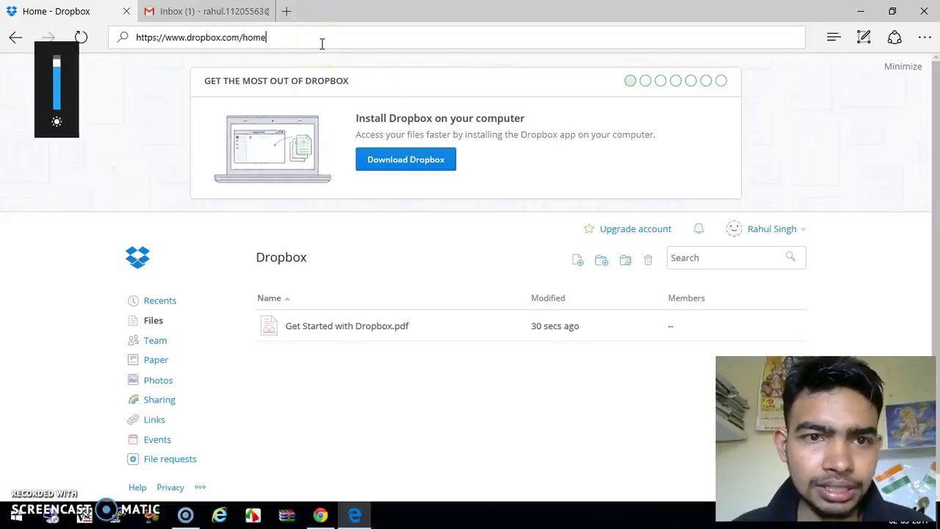
{"action": "key", "text": "BackSpace"}
{"action": "key", "text": "BackSpace"}
{"action": "key", "text": "BackSpace"}
{"action": "key", "text": "BackSpace"}
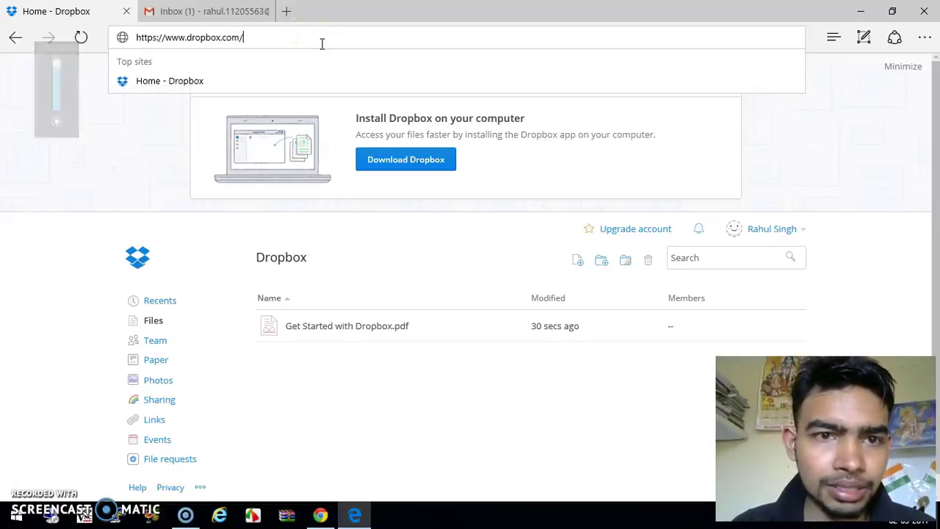
{"action": "type", "text": "developers/apps/create"}
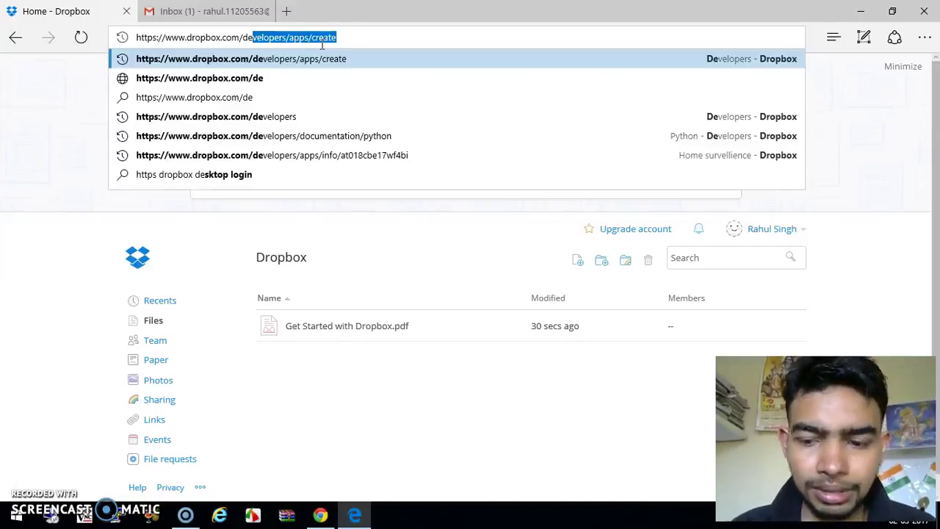
{"action": "key", "text": "End"}
{"action": "key", "text": "BackSpace"}
{"action": "key", "text": "BackSpace"}
{"action": "key", "text": "BackSpace"}
{"action": "key", "text": "BackSpace"}
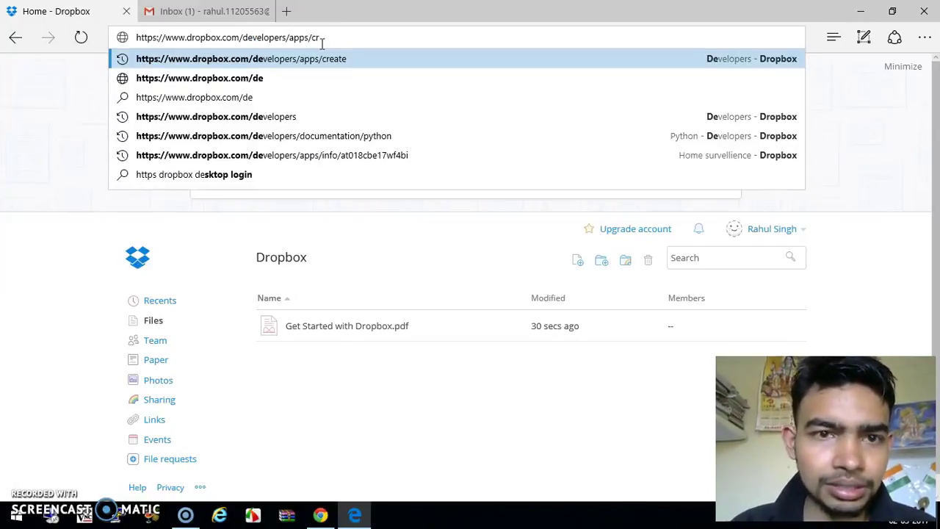
{"action": "key", "text": "BackSpace"}
{"action": "key", "text": "BackSpace"}
{"action": "key", "text": "BackSpace"}
{"action": "key", "text": "BackSpace"}
{"action": "key", "text": "BackSpace"}
{"action": "key", "text": "BackSpace"}
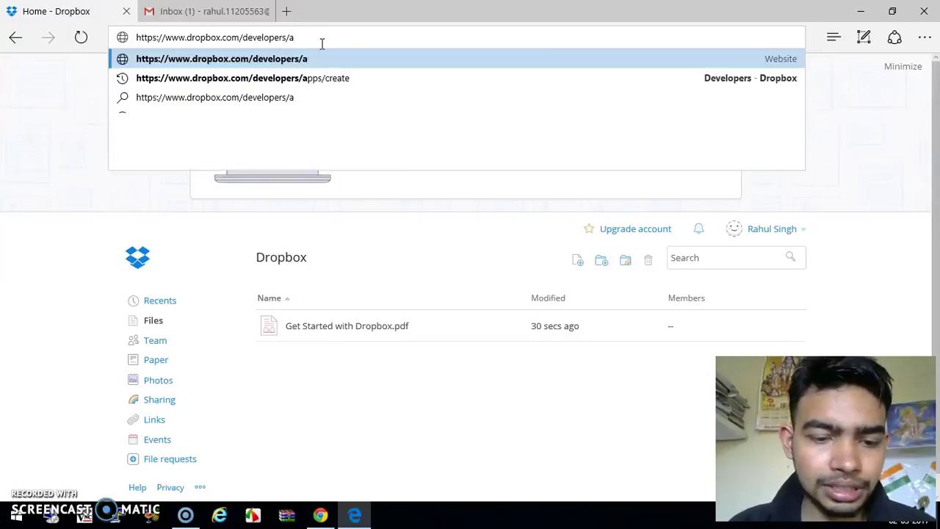
{"action": "type", "text": "pps"}
{"action": "key", "text": "Return"}
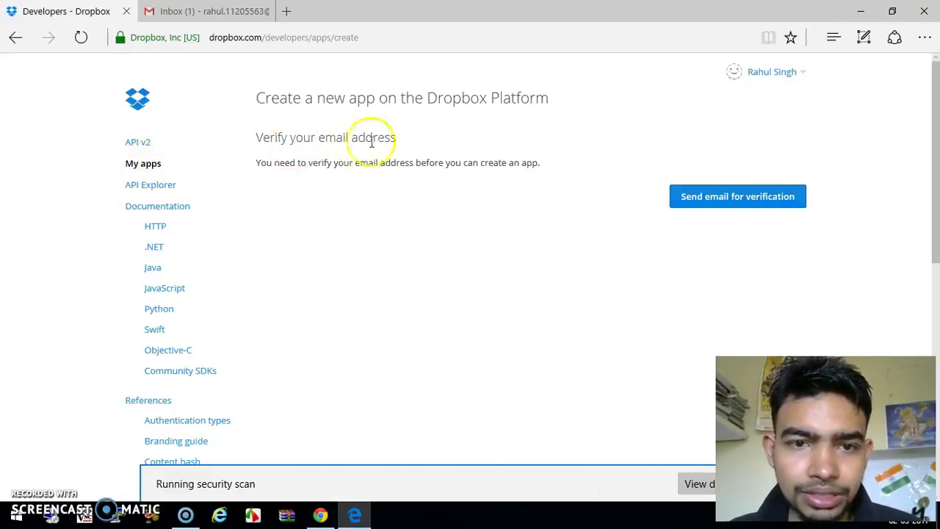
Check Gmail for mail, then send Dropbox's verification email and return to Gmail.
{"action": "left_click", "coordinate": [217, 12]}
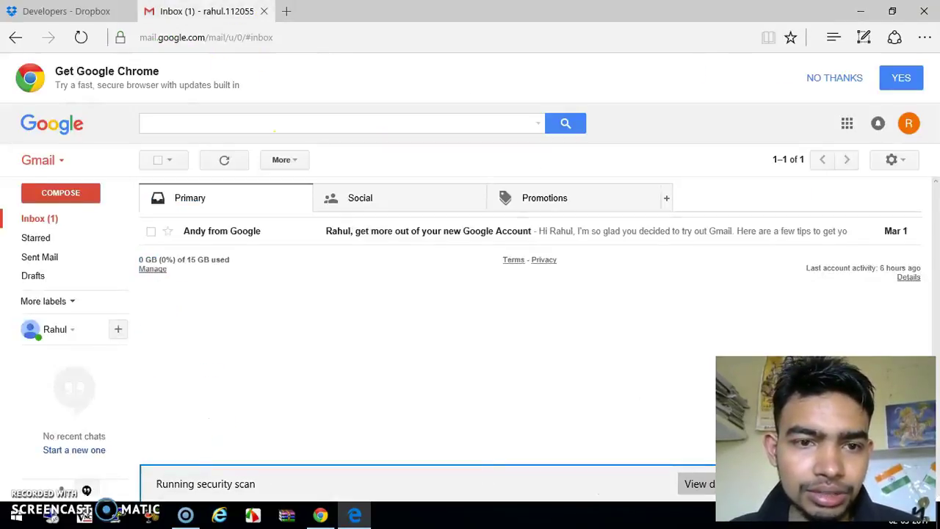
{"action": "left_click", "coordinate": [48, 220]}
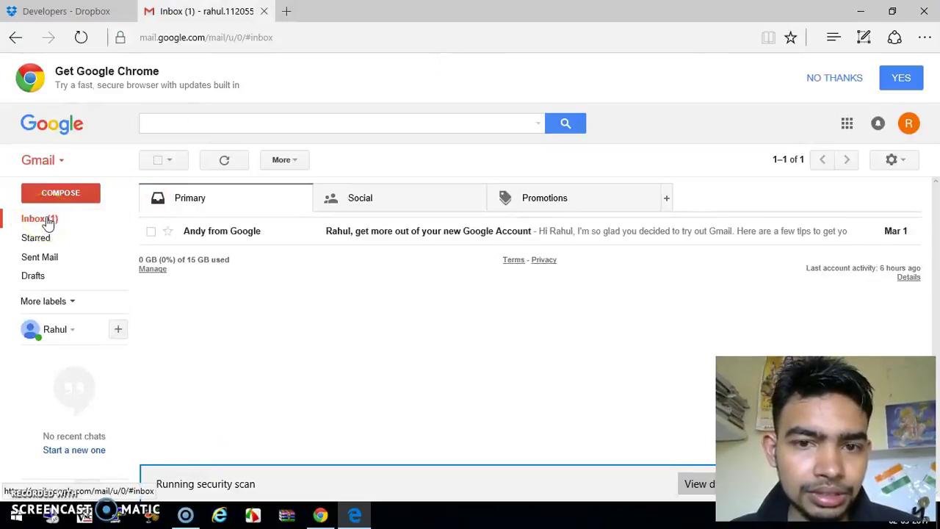
{"action": "left_click", "coordinate": [66, 11]}
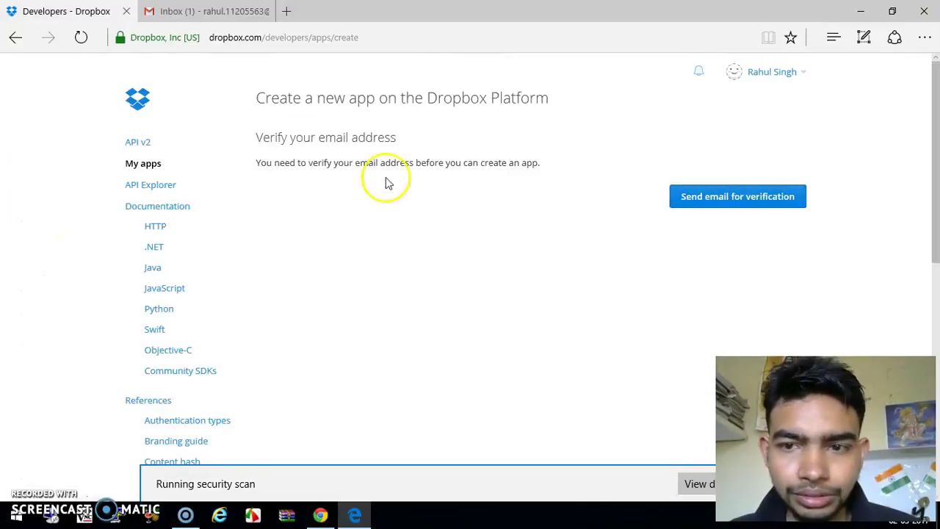
{"action": "left_click", "coordinate": [709, 203]}
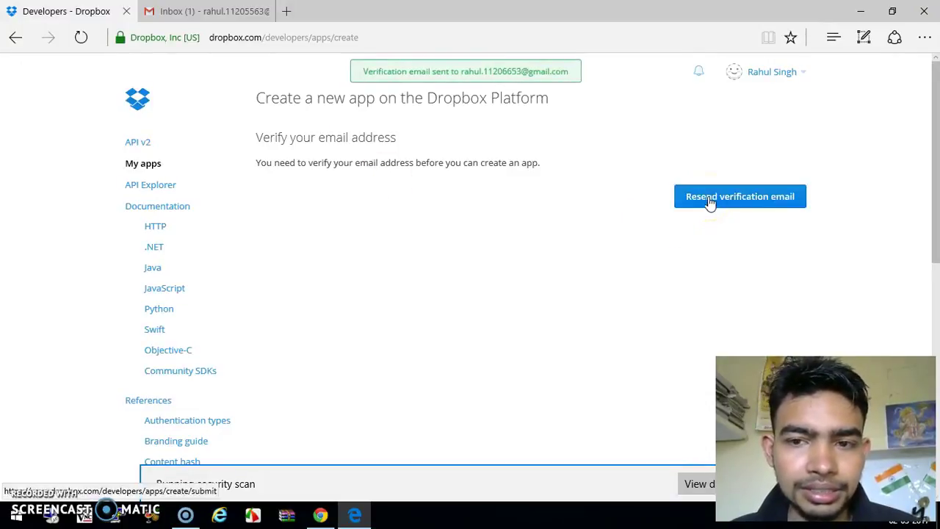
{"action": "left_click", "coordinate": [198, 11]}
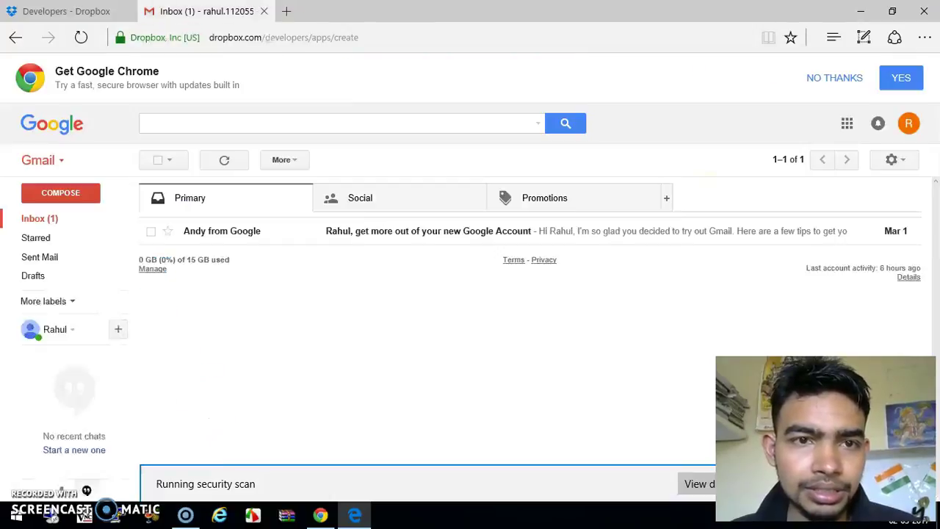
Refresh the Gmail inbox three times looking for the Dropbox verification email.
{"action": "left_click", "coordinate": [43, 220]}
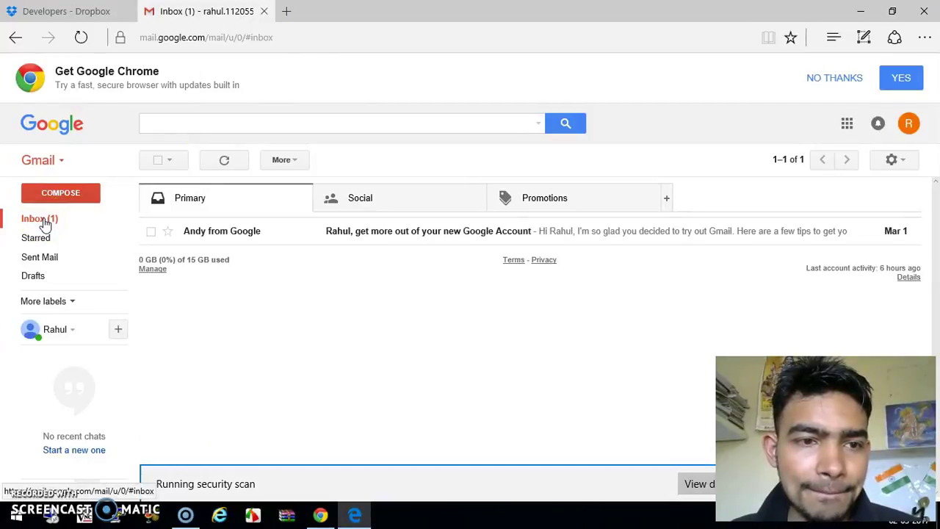
{"action": "left_click", "coordinate": [43, 220]}
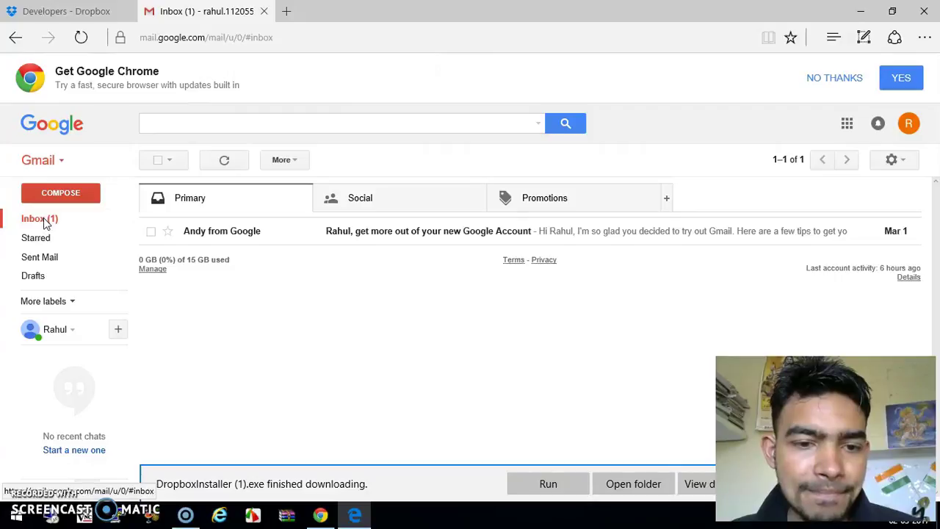
{"action": "left_click", "coordinate": [43, 220]}
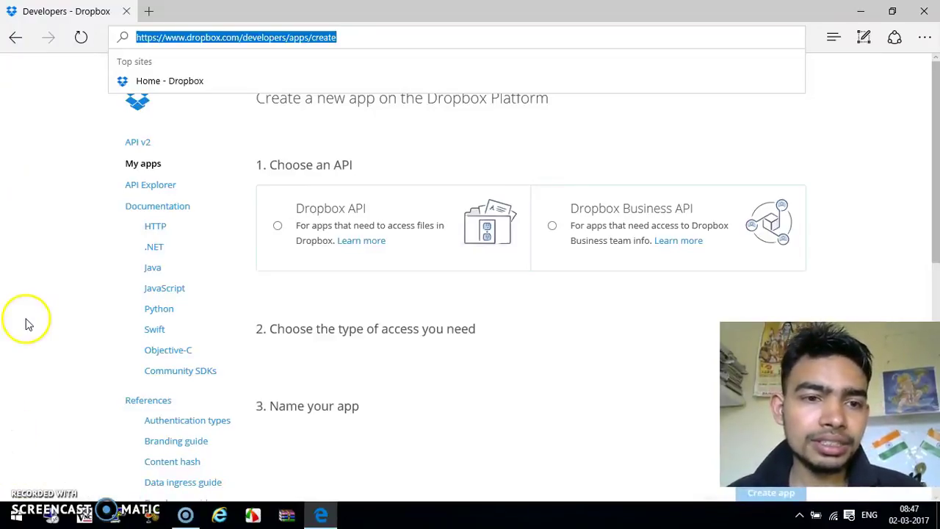
Choose Dropbox API and Full Dropbox access on the Create app form.
{"action": "left_click", "coordinate": [26, 323]}
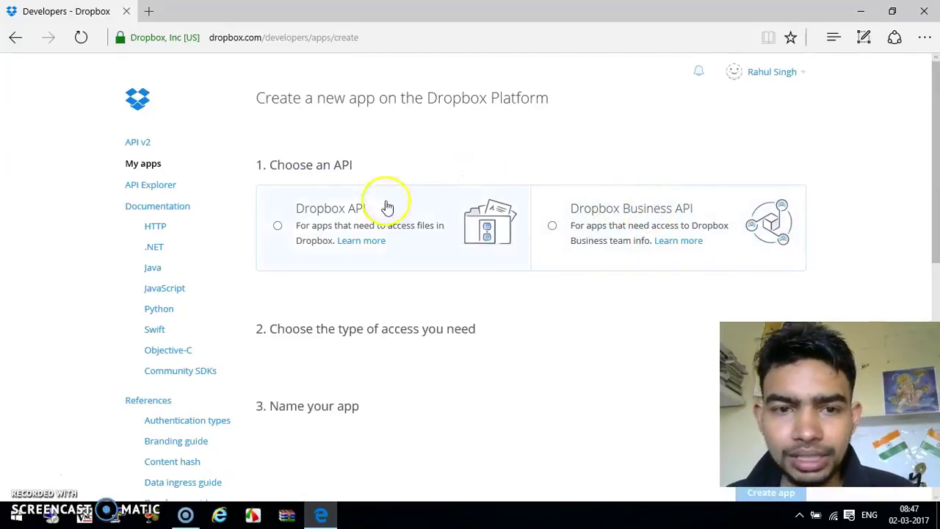
{"action": "left_click", "coordinate": [288, 223]}
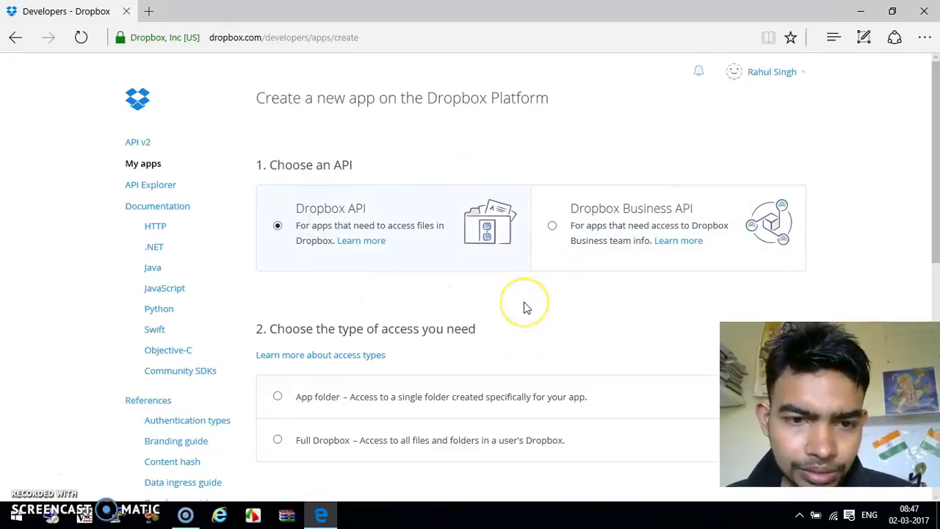
{"action": "scroll", "coordinate": [525, 309], "scroll_direction": "down", "scroll_amount": 3}
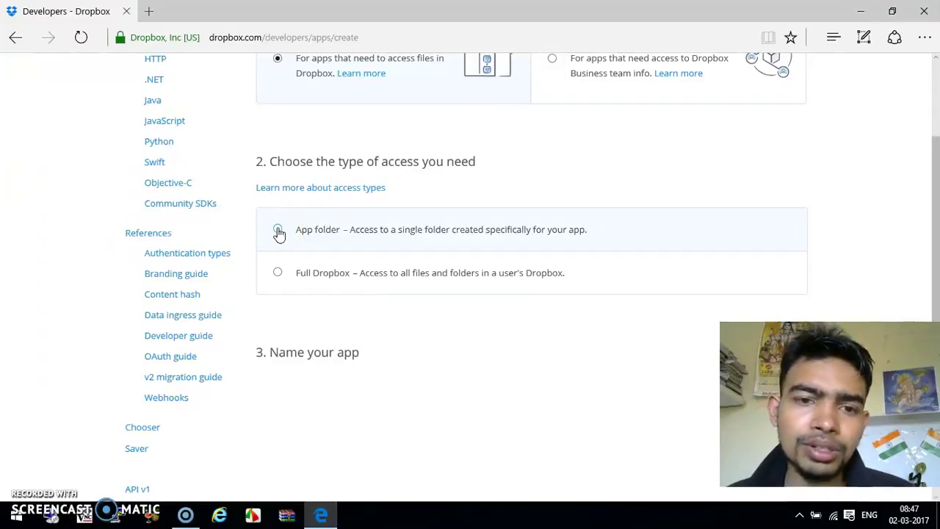
{"action": "left_click", "coordinate": [278, 272]}
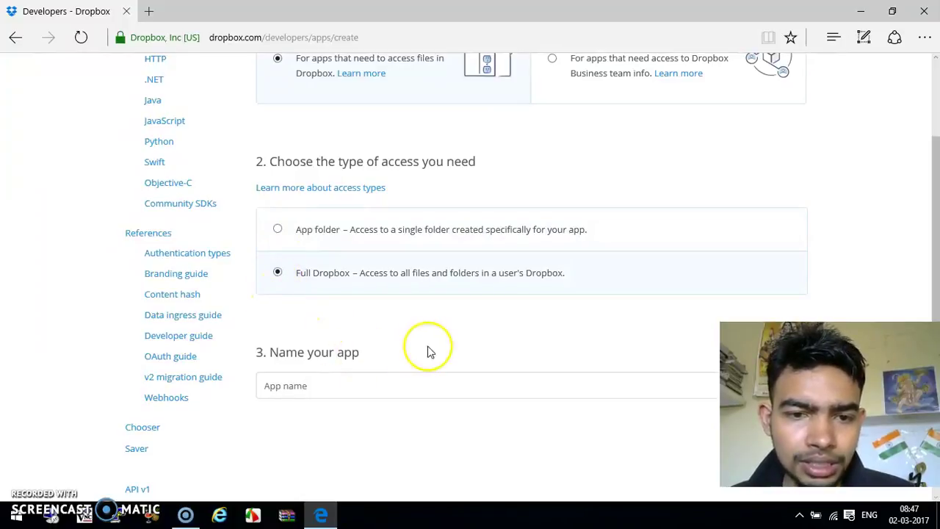
{"action": "left_click", "coordinate": [326, 385]}
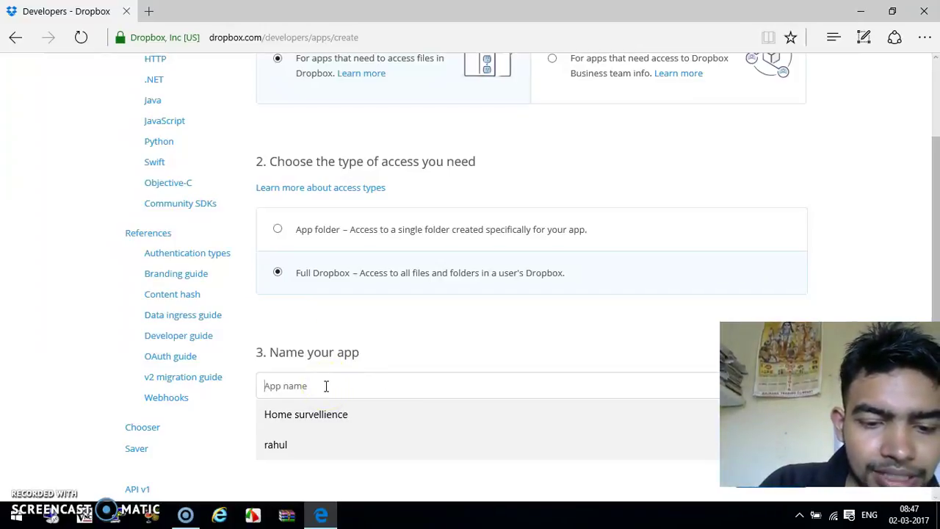
Name the app 'Raspberry pi Home security' and create it.
{"action": "type", "text": "Raspb"}
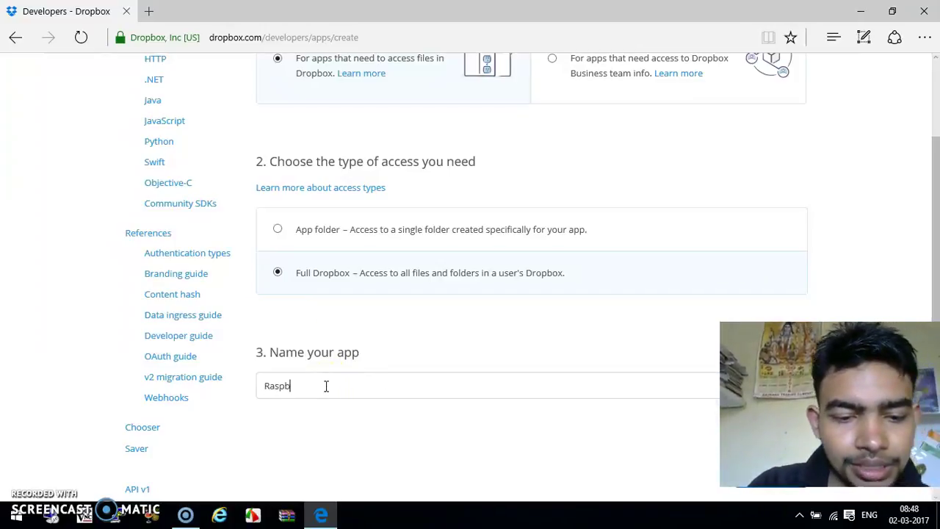
{"action": "type", "text": "erry pi H"}
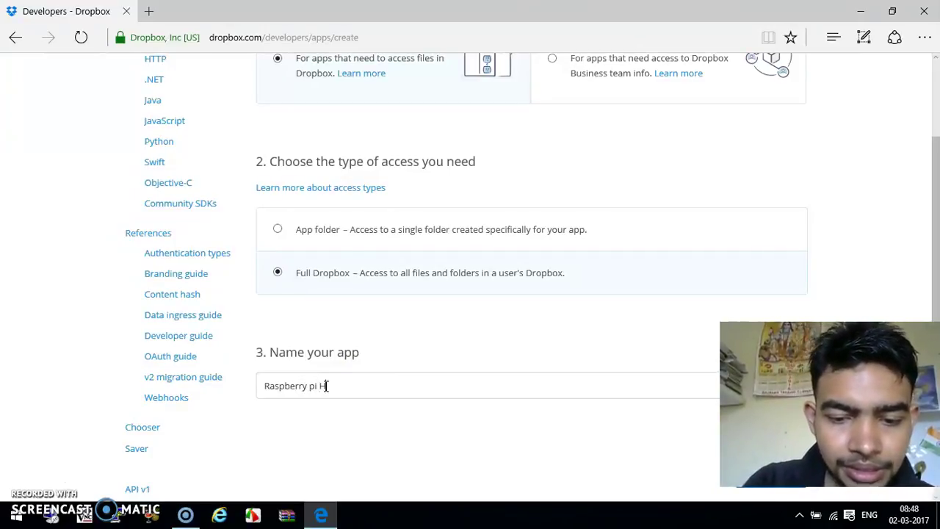
{"action": "type", "text": "ome "}
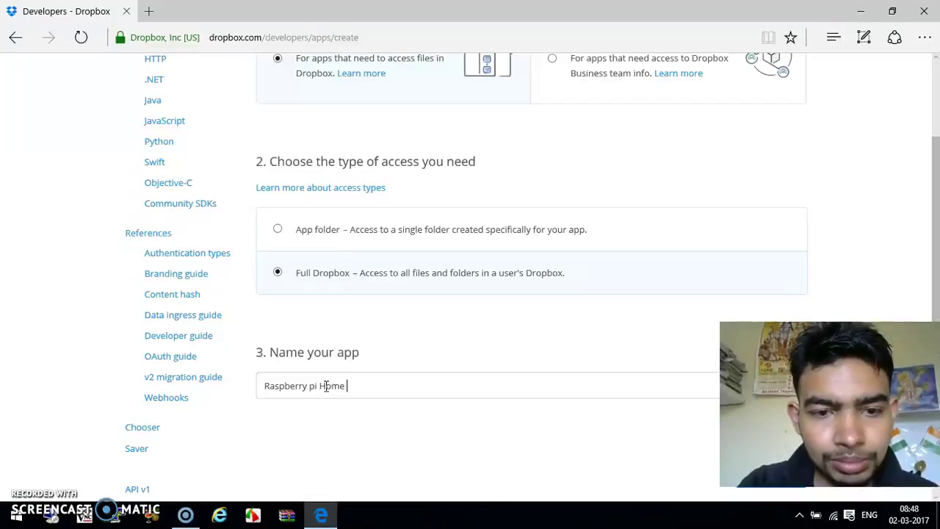
{"action": "type", "text": "sec"}
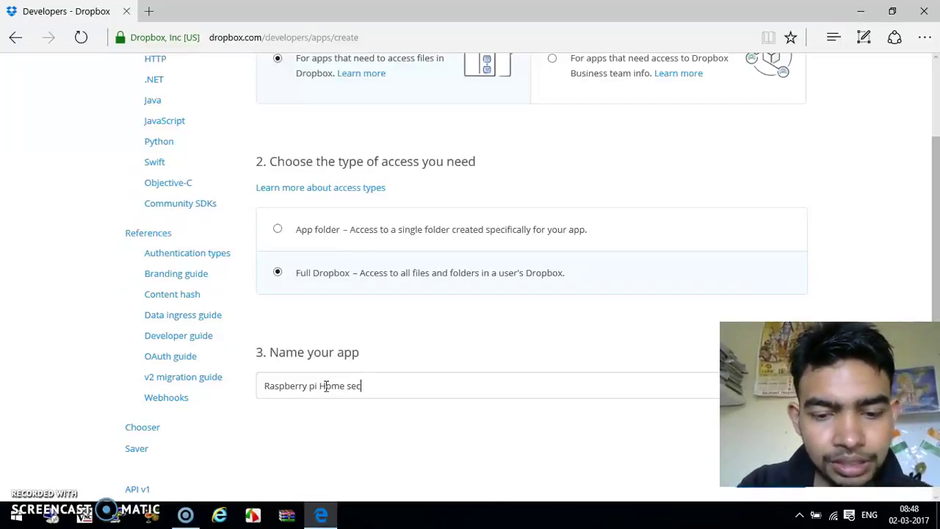
{"action": "type", "text": "urity"}
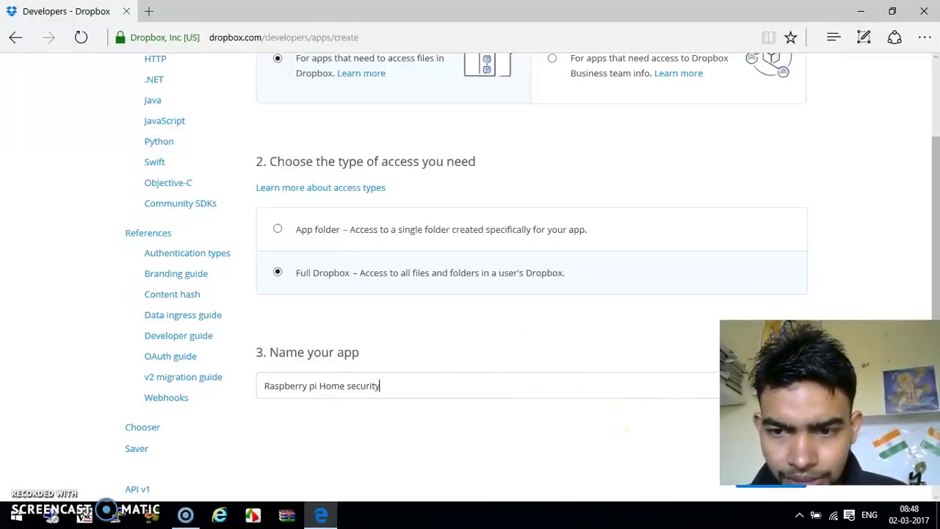
{"action": "left_click", "coordinate": [772, 476]}
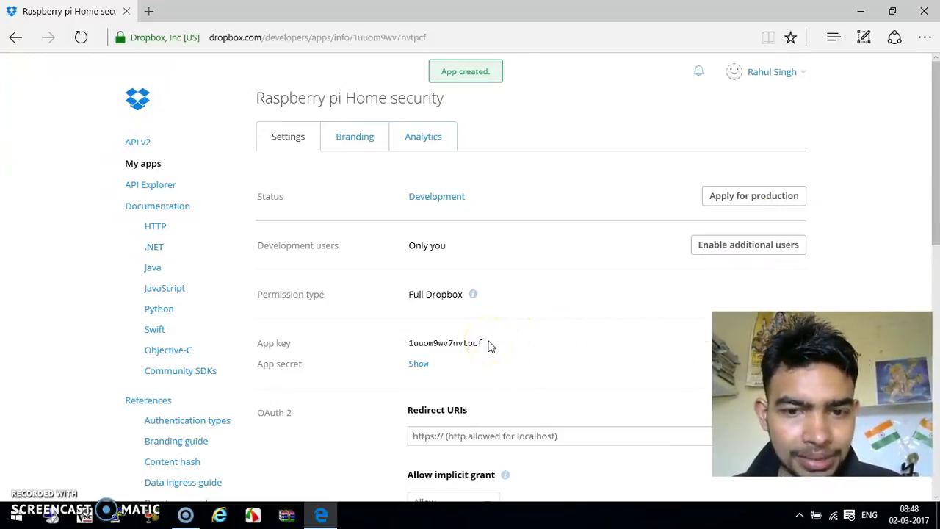
Select the app key, then reveal and select the app secret beside it.
{"action": "double_click", "coordinate": [470, 342]}
{"action": "left_click", "coordinate": [544, 365]}
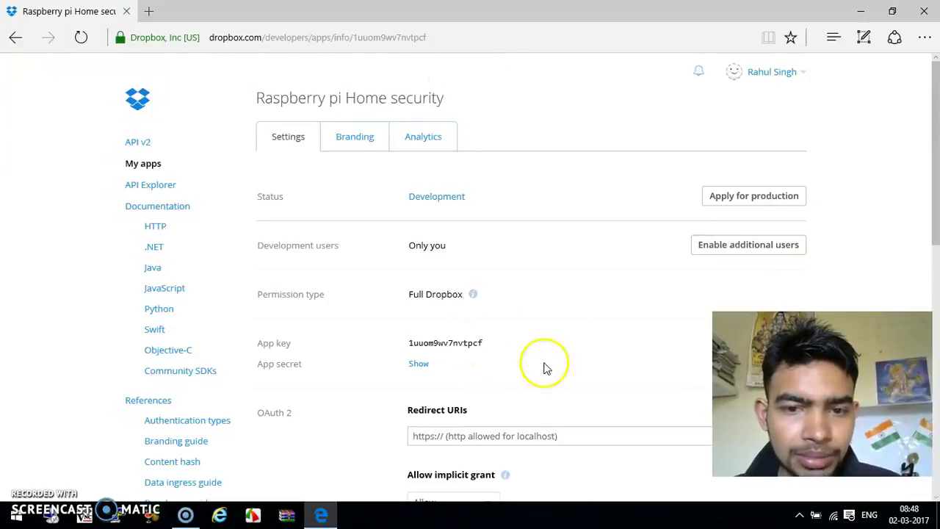
{"action": "left_click", "coordinate": [481, 366]}
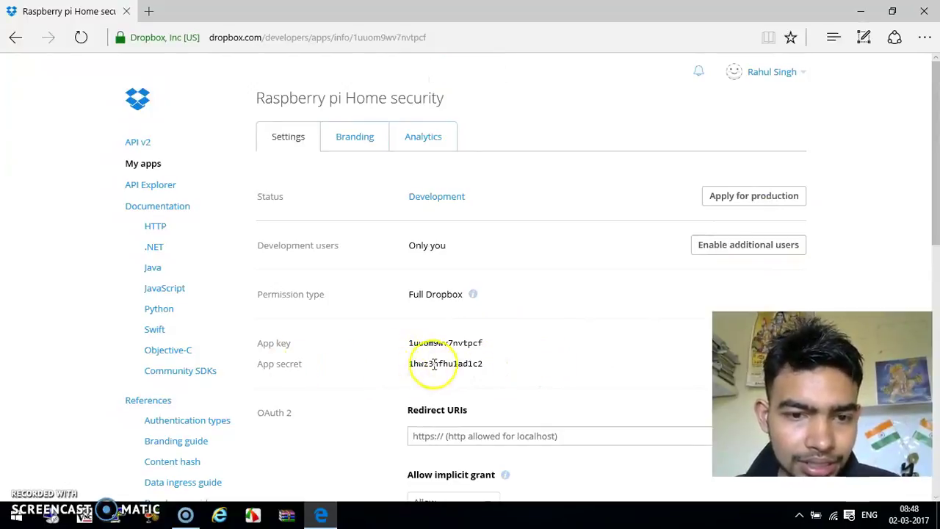
{"action": "double_click", "coordinate": [434, 365]}
{"action": "left_click", "coordinate": [505, 369]}
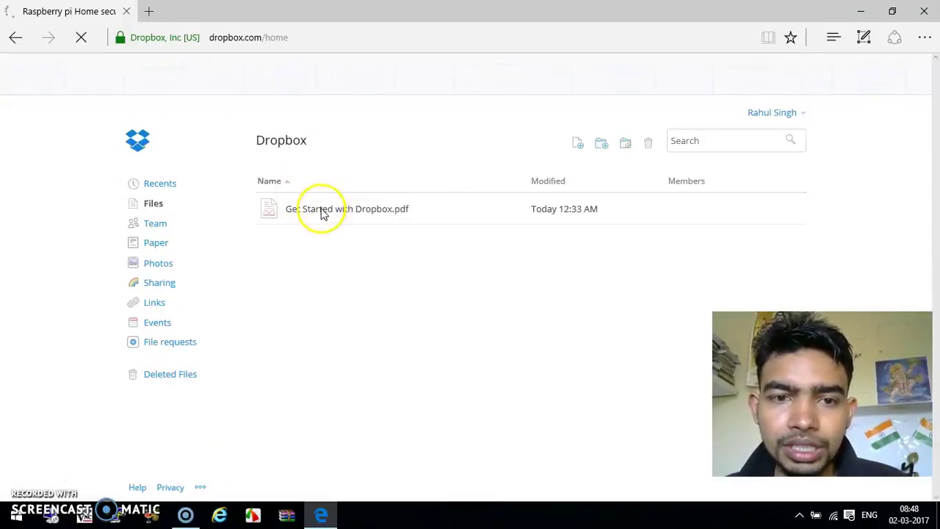
Add a new folder above the Get Started PDF and name it 'Raspberry_pi'.
{"action": "left_click", "coordinate": [321, 210]}
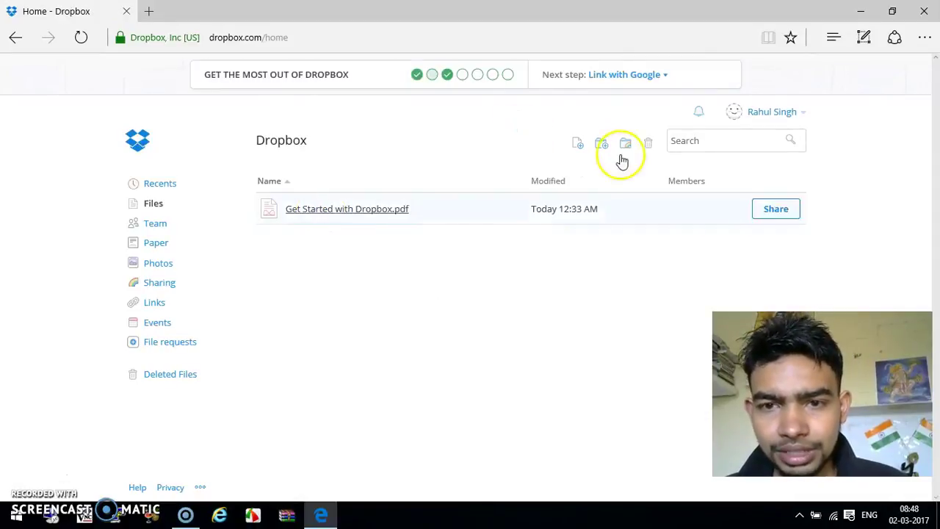
{"action": "left_click", "coordinate": [601, 145]}
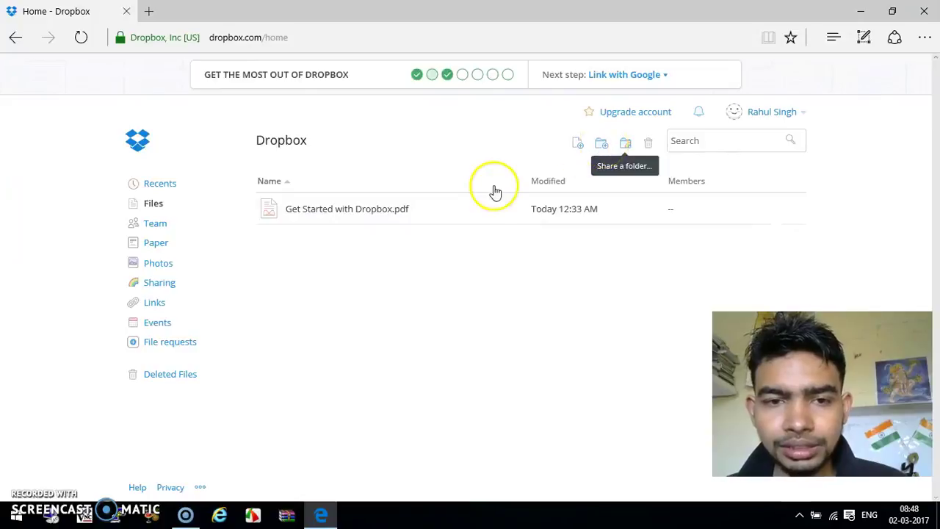
{"action": "left_click", "coordinate": [338, 213]}
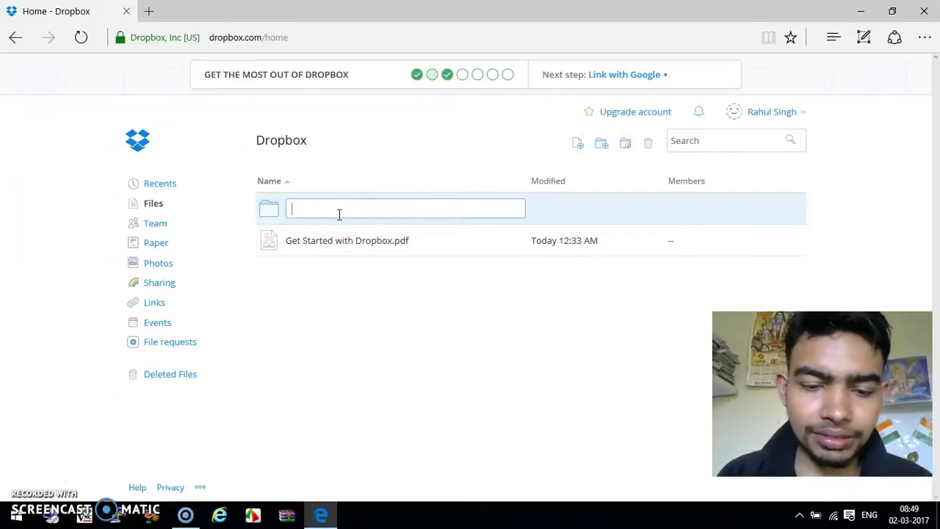
{"action": "type", "text": "Rasp"}
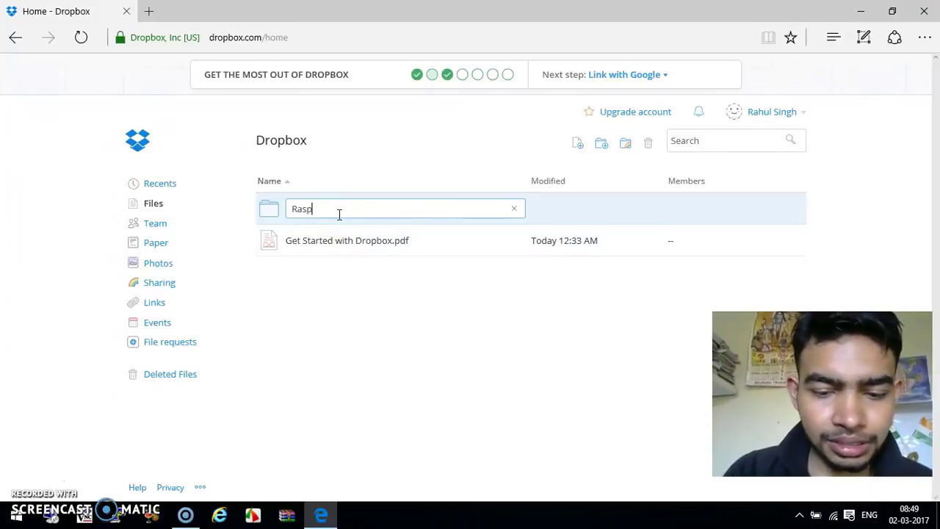
{"action": "type", "text": "berr"}
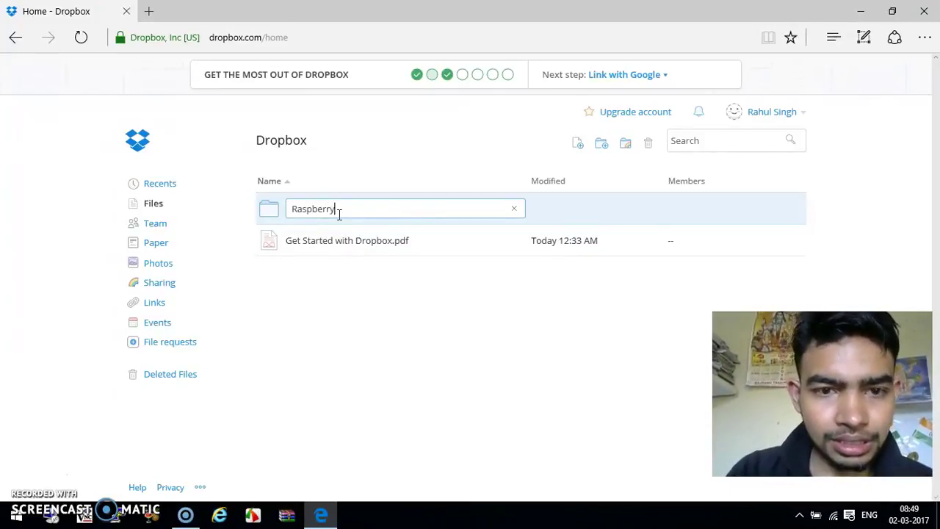
{"action": "type", "text": "y"}
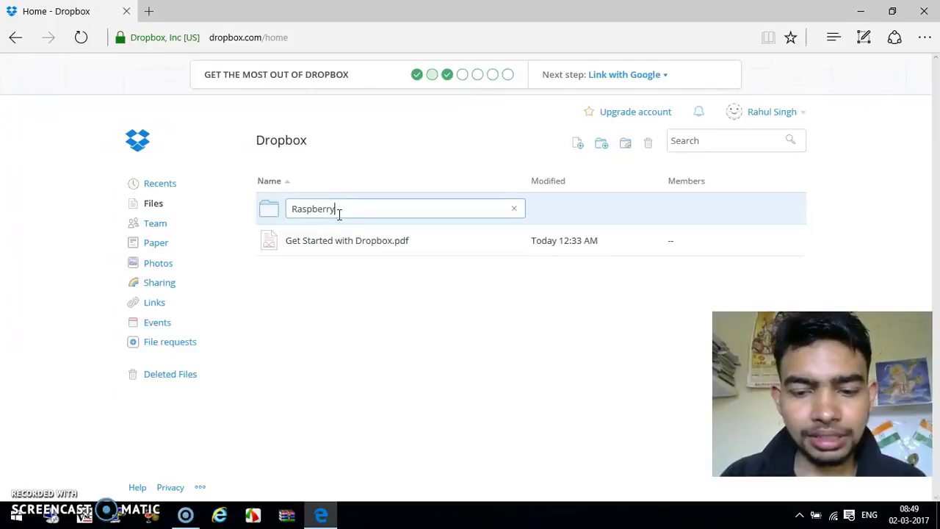
{"action": "type", "text": " pi"}
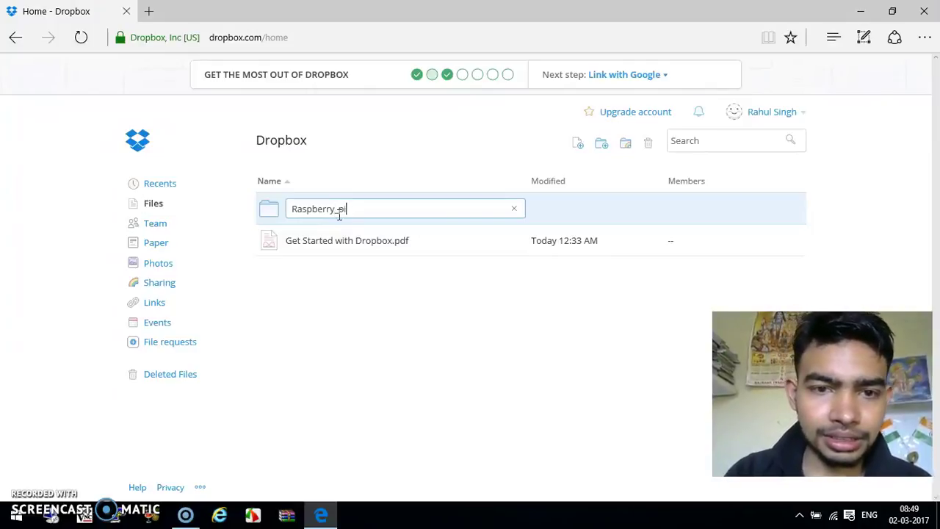
{"action": "left_click", "coordinate": [551, 236]}
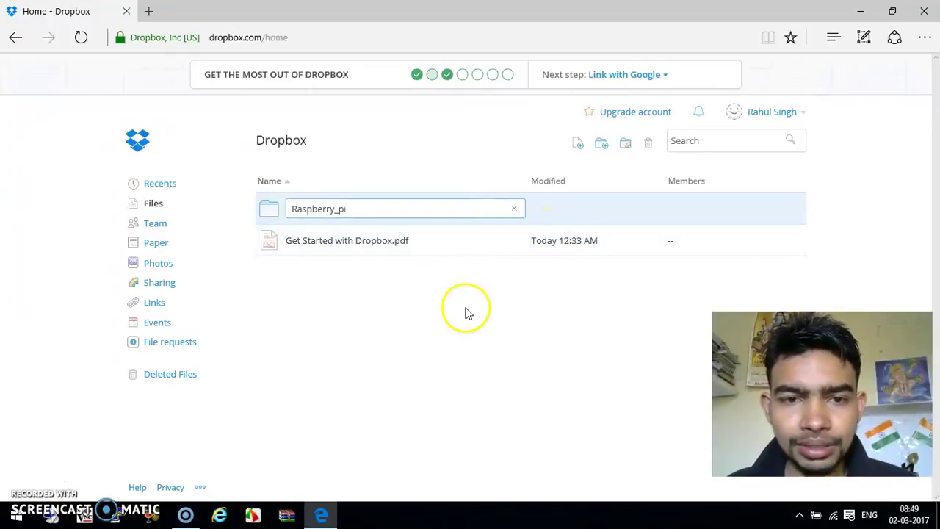
Confirm the new Raspberry_pi folder, then open it from the files list.
{"action": "key", "text": "Return"}
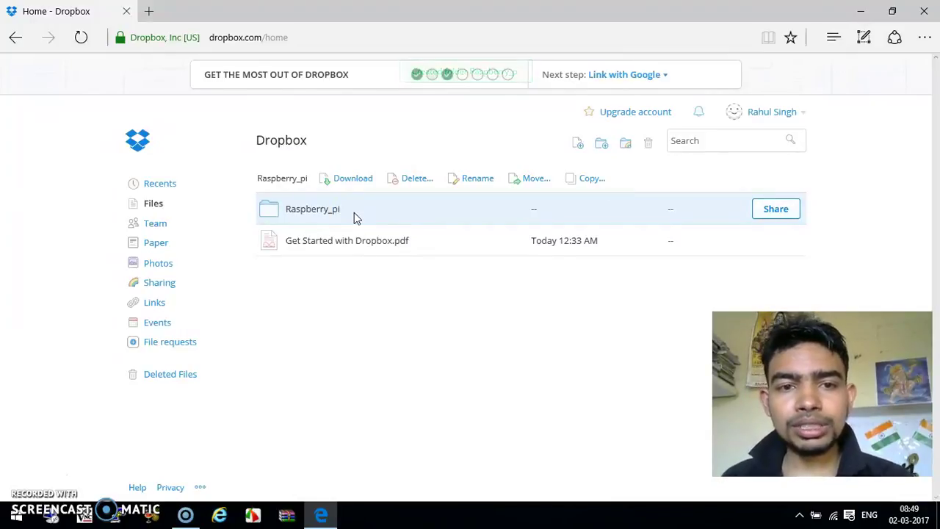
{"action": "left_click", "coordinate": [326, 213]}
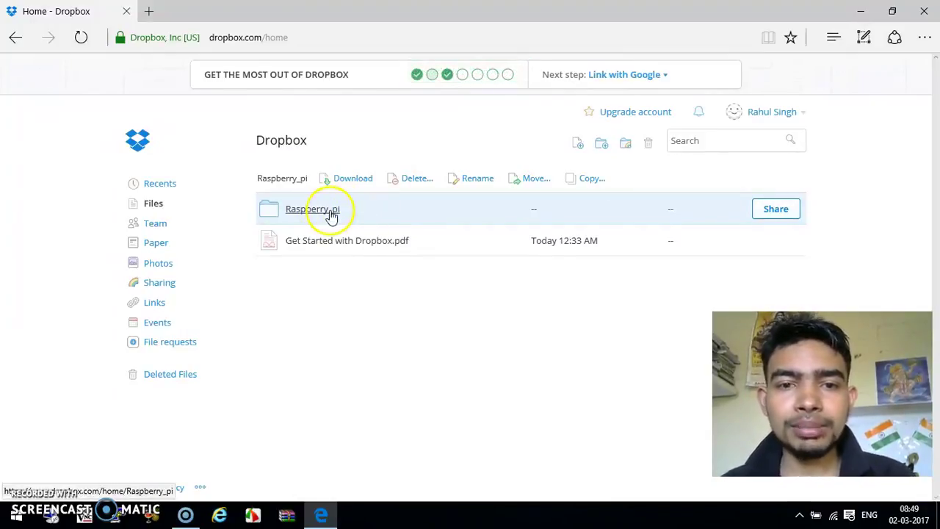